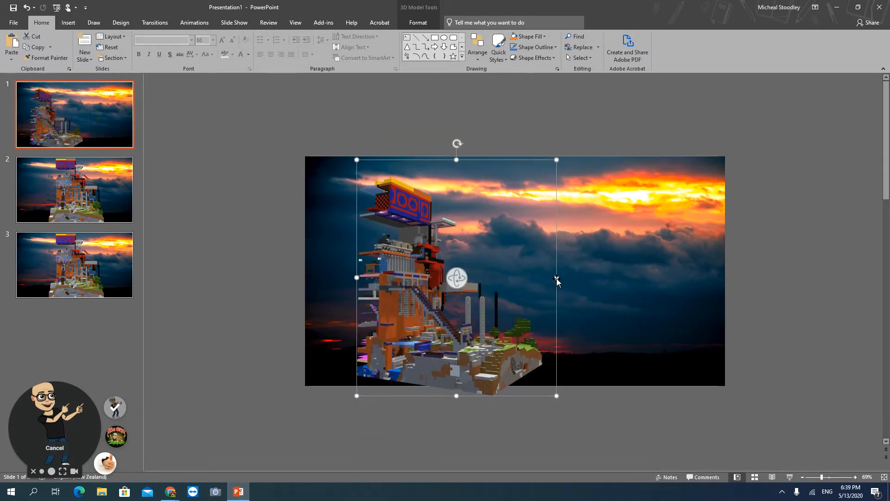
# Centre the 3D model more on slide 1 and give it a Turntable animation that starts With Previous.
pyautogui.moveTo(493, 352); pyautogui.dragTo(516, 336)
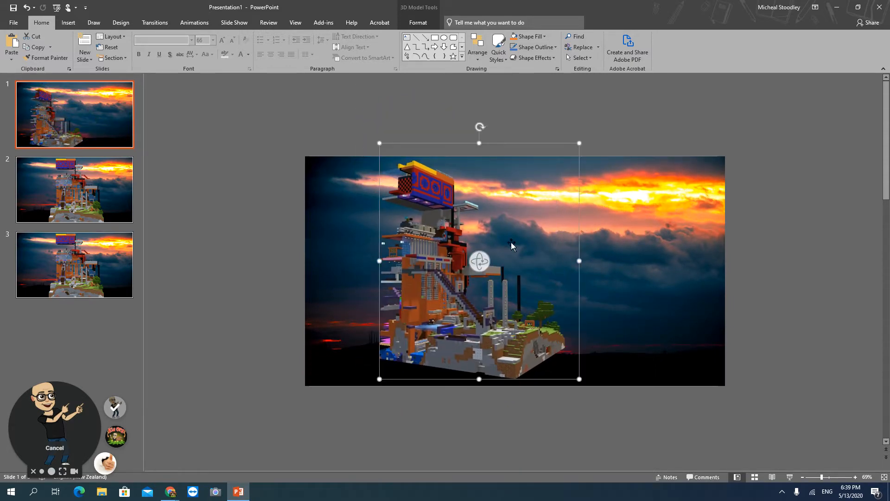
pyautogui.click(198, 24)
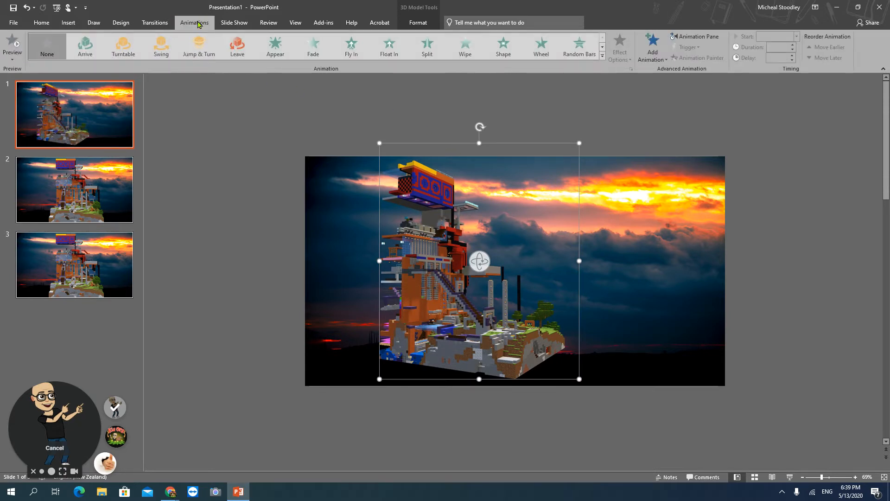
pyautogui.click(130, 50)
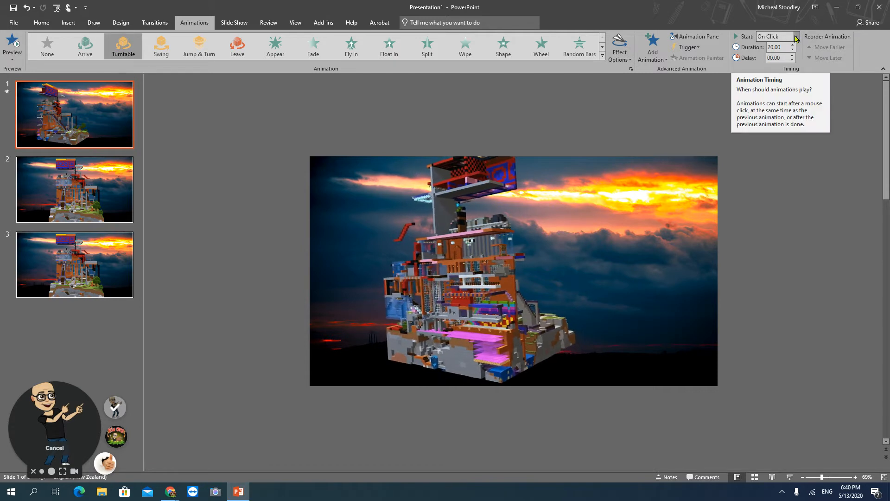
pyautogui.click(797, 38)
pyautogui.click(787, 56)
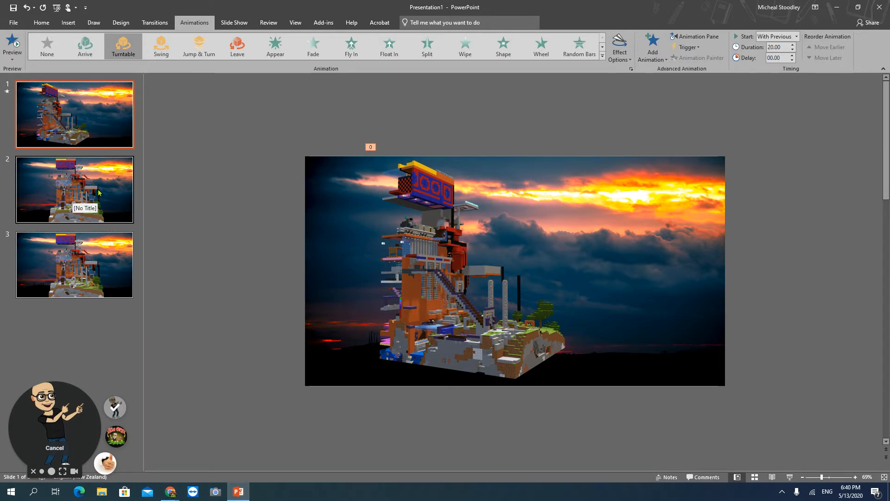
# Rotate the 3D model on slide 2 so the building is seen from an angled corner view.
pyautogui.click(85, 207)
pyautogui.click(588, 279)
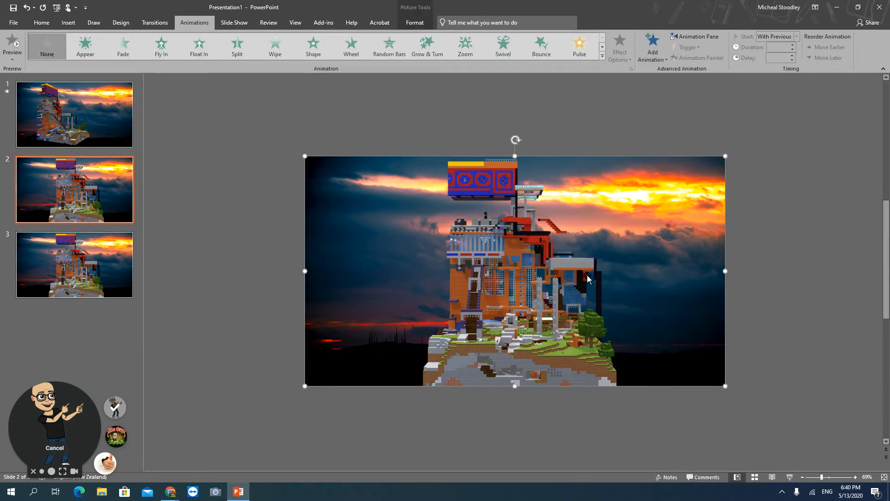
pyautogui.click(522, 289)
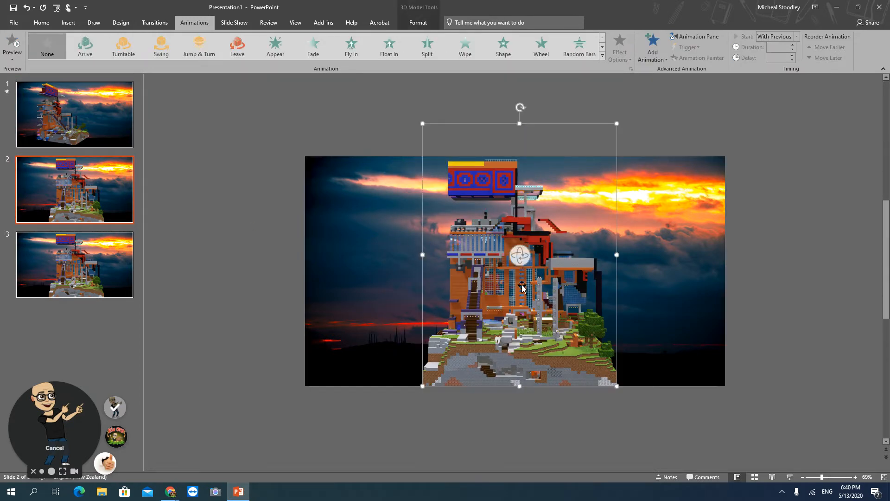
pyautogui.moveTo(525, 256); pyautogui.dragTo(498, 281)
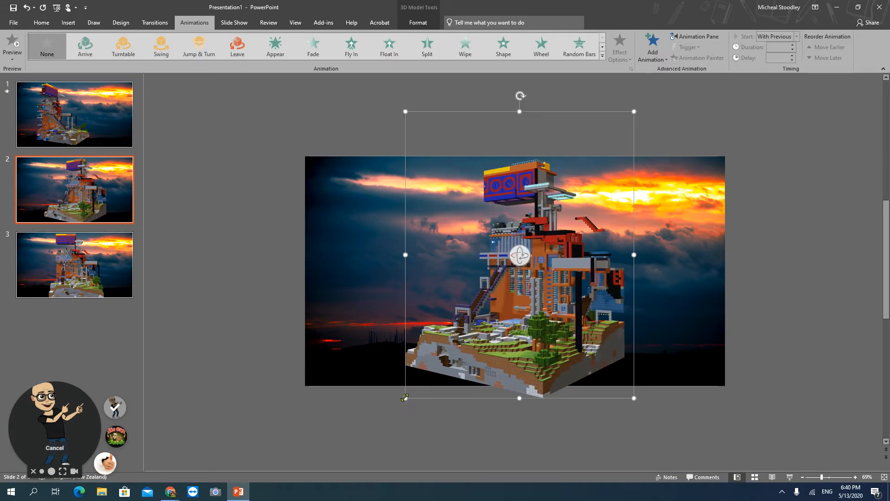
# Enlarge slide 2's model to most of the slide width and position it so its top extends above the slide.
pyautogui.moveTo(405, 397); pyautogui.dragTo(325, 419)
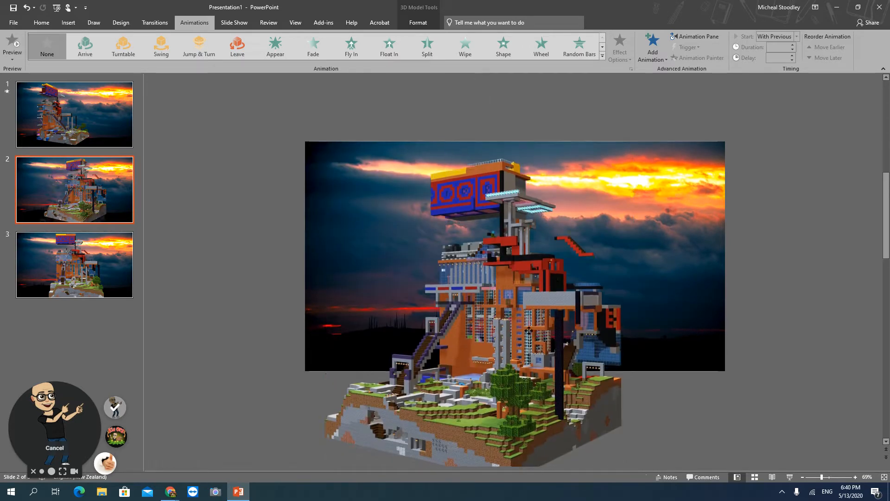
pyautogui.moveTo(529, 331); pyautogui.dragTo(529, 258)
pyautogui.moveTo(477, 398); pyautogui.dragTo(491, 315)
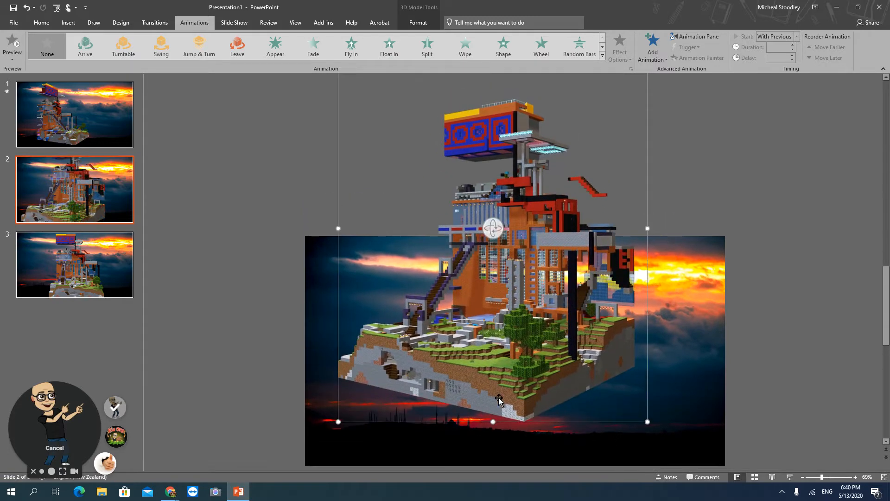
pyautogui.moveTo(648, 422); pyautogui.dragTo(698, 468)
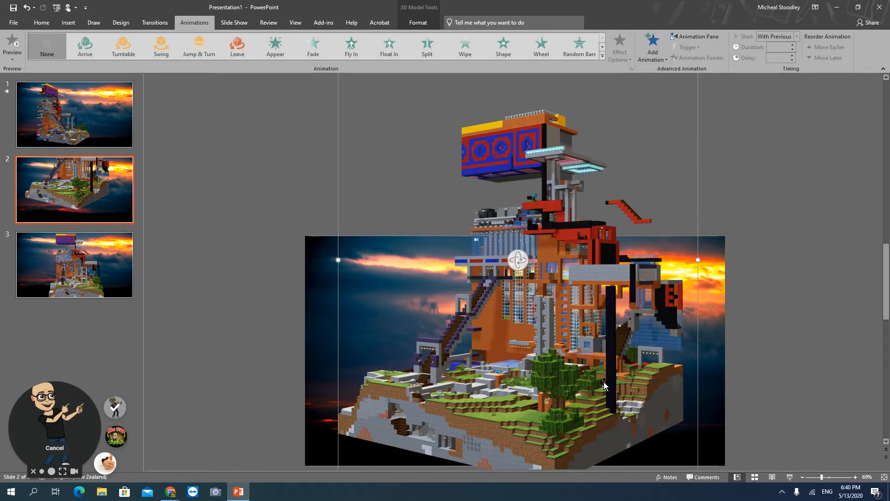
pyautogui.moveTo(605, 386); pyautogui.dragTo(565, 414)
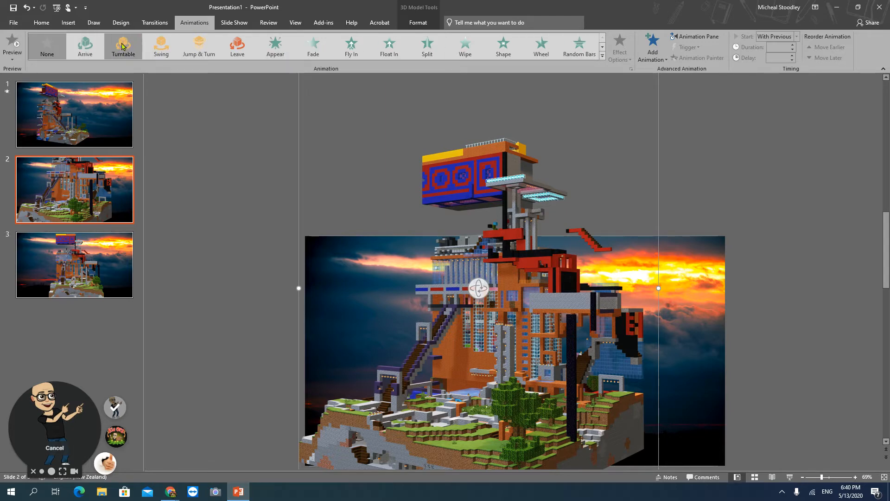
# Apply a Turntable animation to the model on slide 2 and have it start With Previous.
pyautogui.click(123, 45)
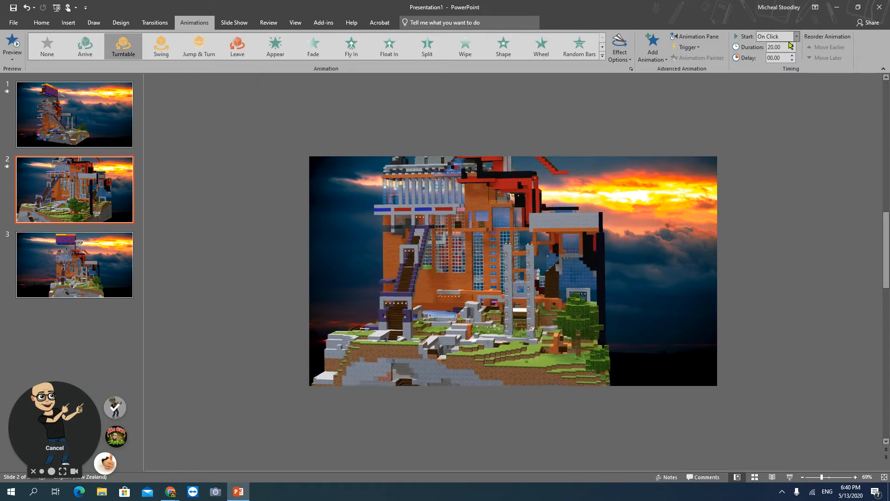
pyautogui.click(796, 37)
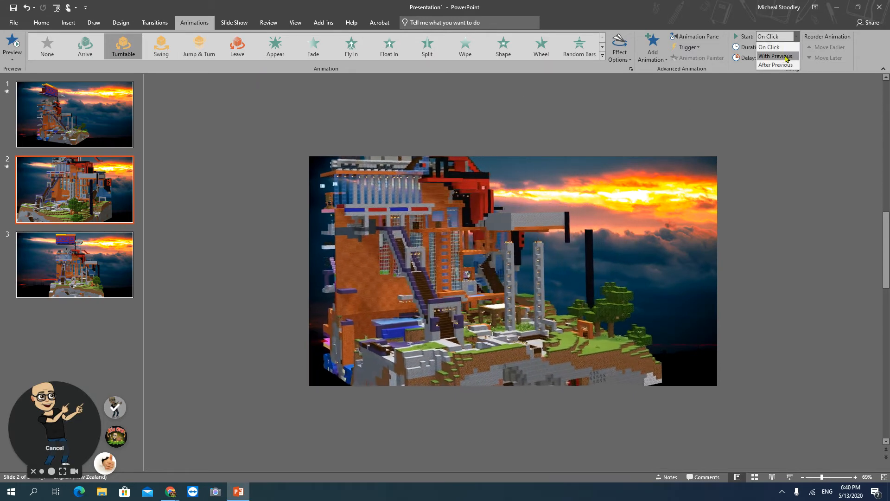
pyautogui.click(786, 56)
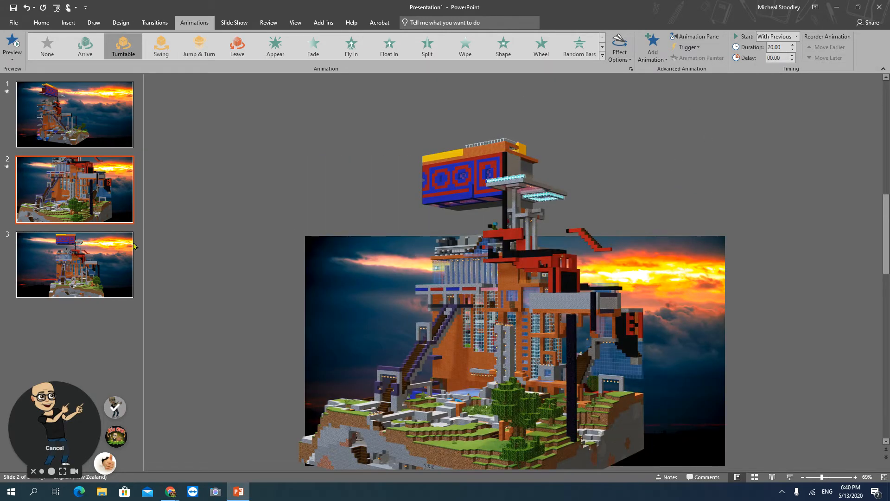
# Enlarge the 3D model on slide 3 and shift it towards the slide's left side.
pyautogui.click(86, 252)
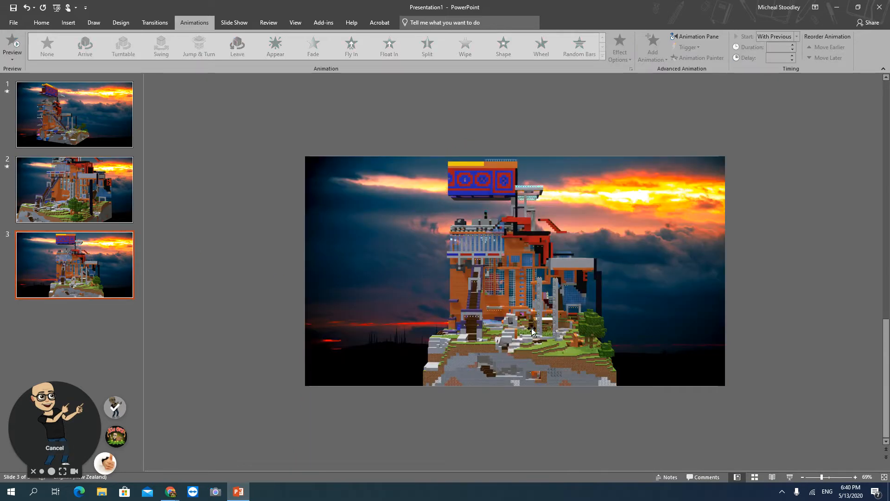
pyautogui.click(562, 265)
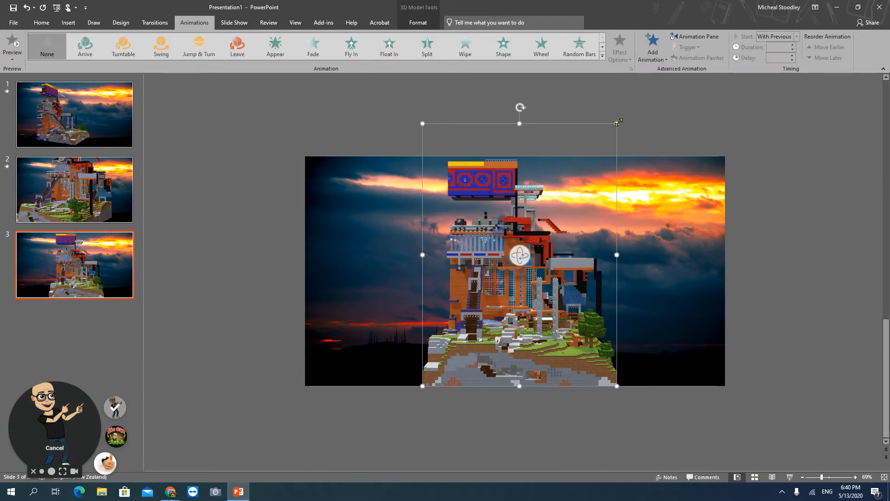
pyautogui.moveTo(618, 122); pyautogui.dragTo(699, 81)
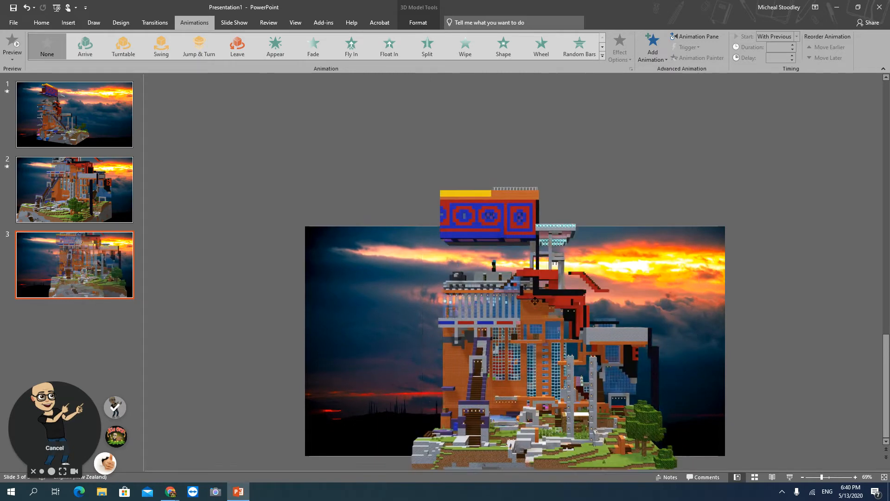
pyautogui.moveTo(536, 301); pyautogui.dragTo(483, 342)
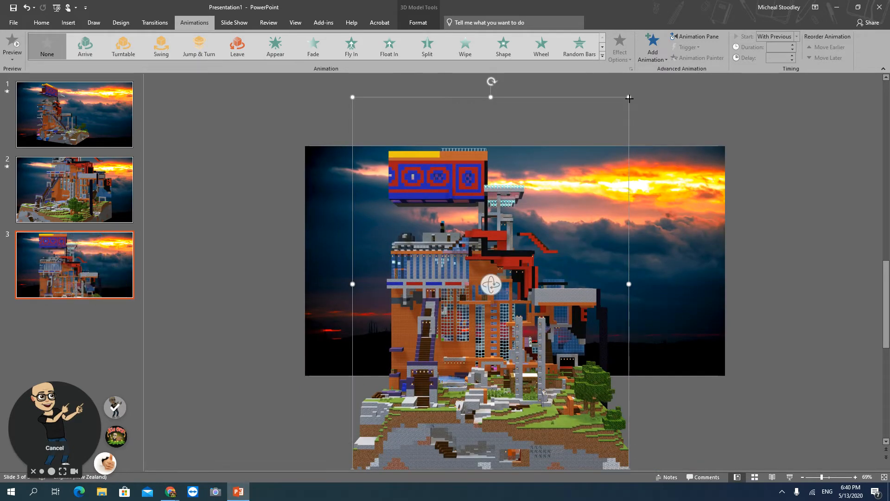
pyautogui.moveTo(629, 98); pyautogui.dragTo(659, 84)
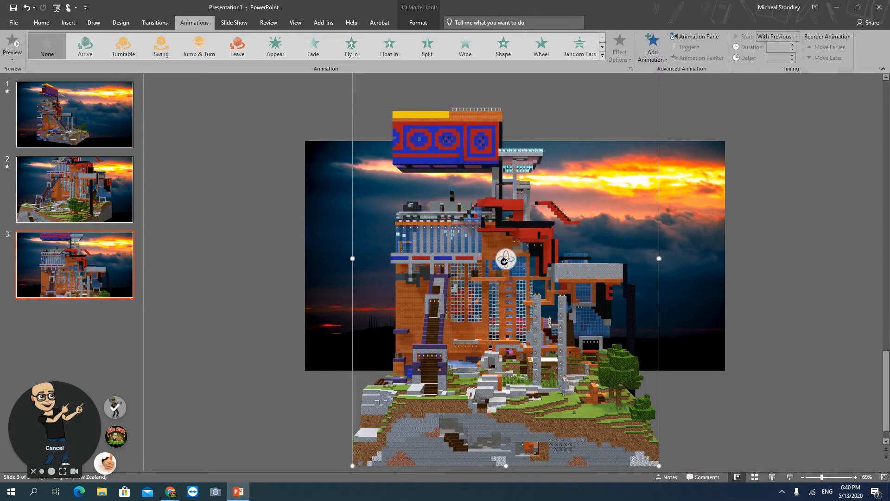
# Turn slide 3's model to an angled side view, adjust its size and position, and apply the Turntable animation.
pyautogui.moveTo(505, 261); pyautogui.dragTo(593, 262)
pyautogui.moveTo(547, 394); pyautogui.dragTo(584, 362)
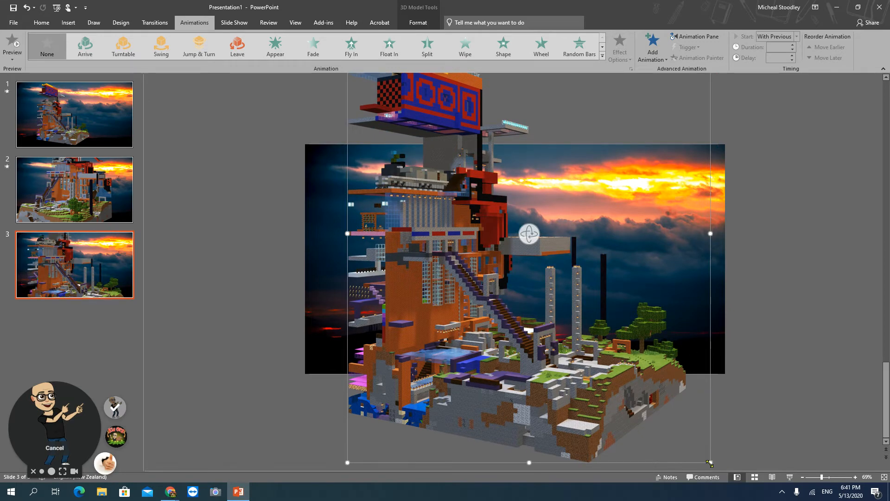
pyautogui.moveTo(710, 463)
pyautogui.mouseDown()
pyautogui.moveTo(726, 470)
pyautogui.moveTo(724, 455)
pyautogui.mouseUp()
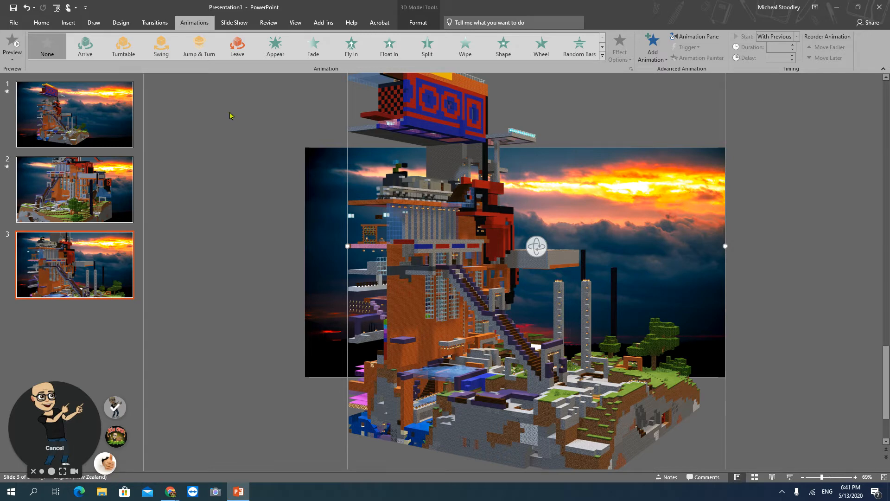
pyautogui.click(123, 46)
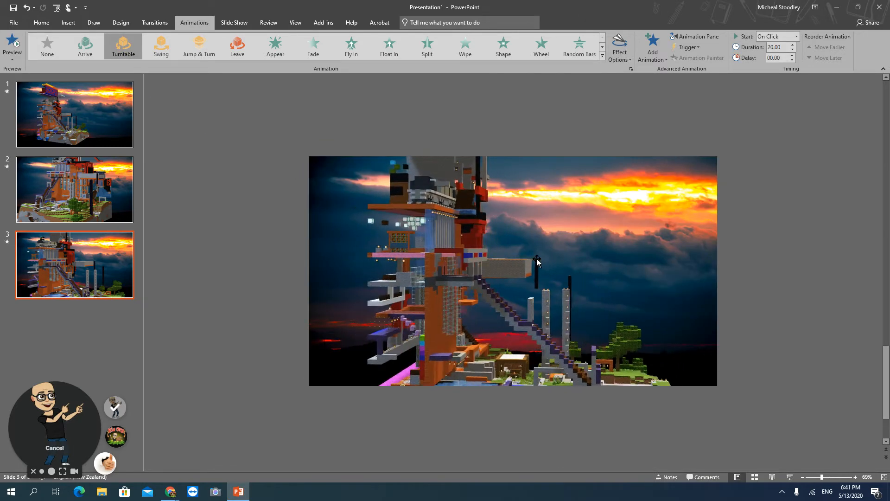
# Check the animated models slide by slide, including the animation start setting of slide 2's model.
pyautogui.click(126, 131)
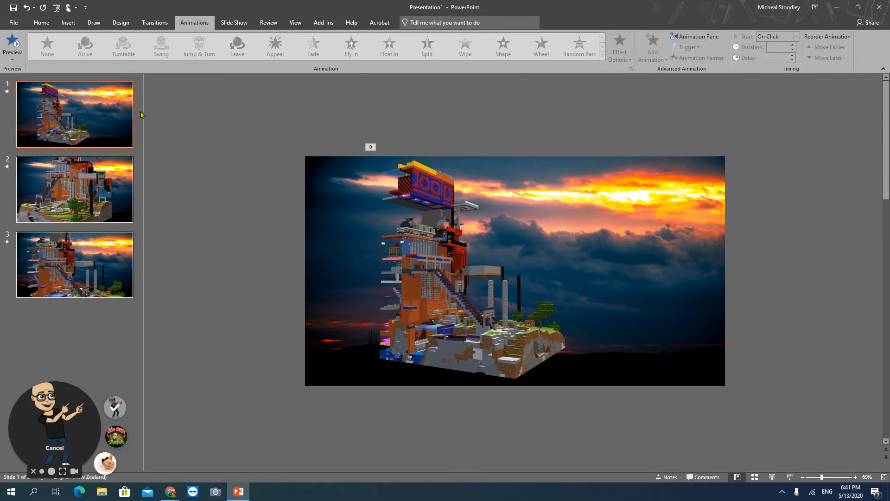
pyautogui.press('Down')
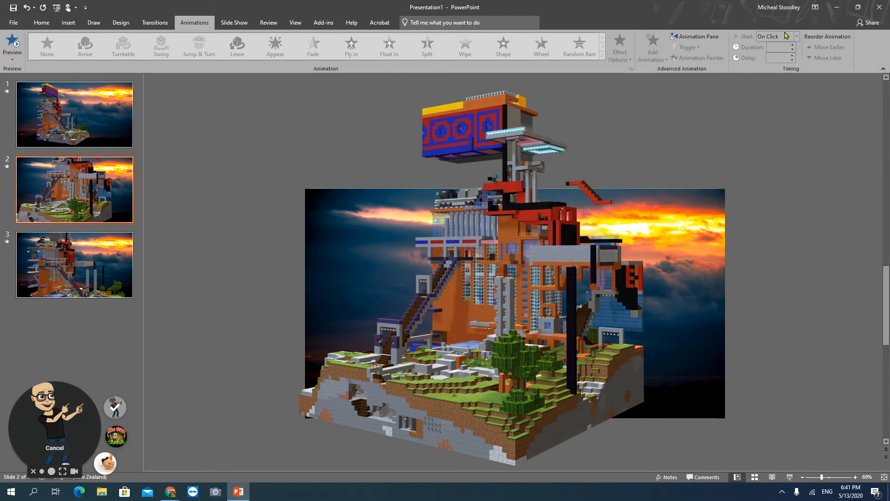
pyautogui.click(519, 282)
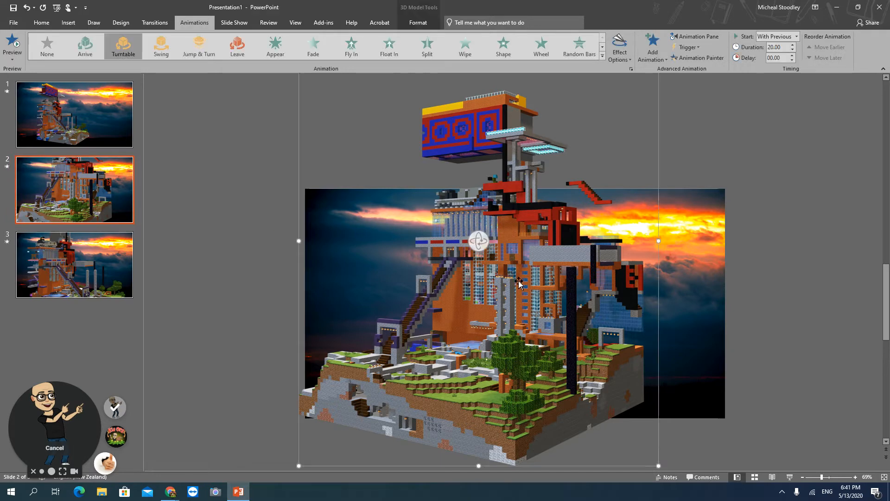
pyautogui.click(84, 255)
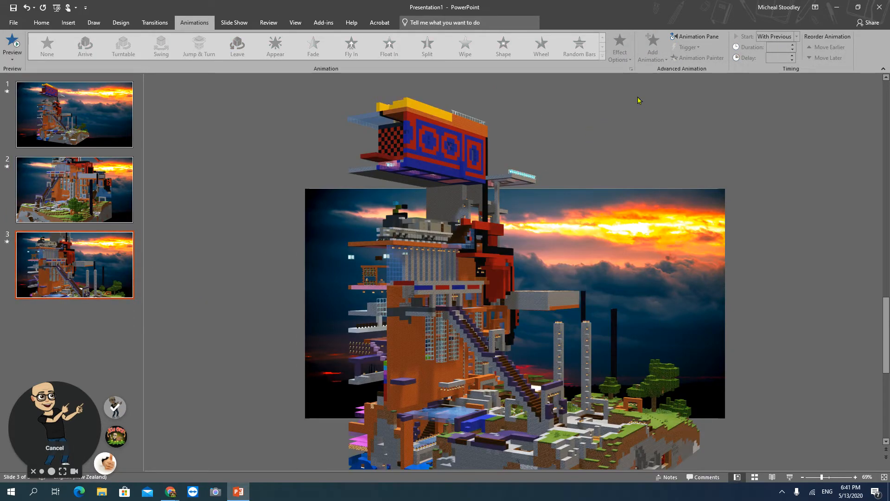
# Try the Morph transition on slide 1 and dismiss its introductory tip.
pyautogui.click(88, 124)
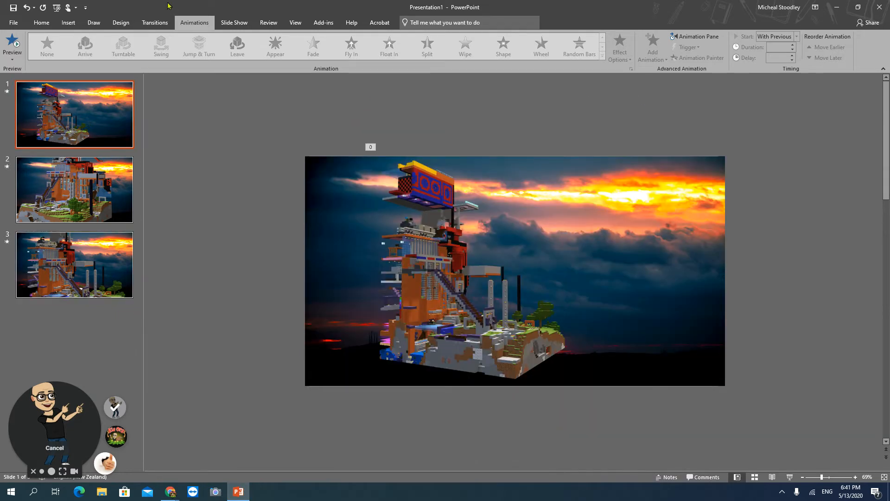
pyautogui.click(156, 23)
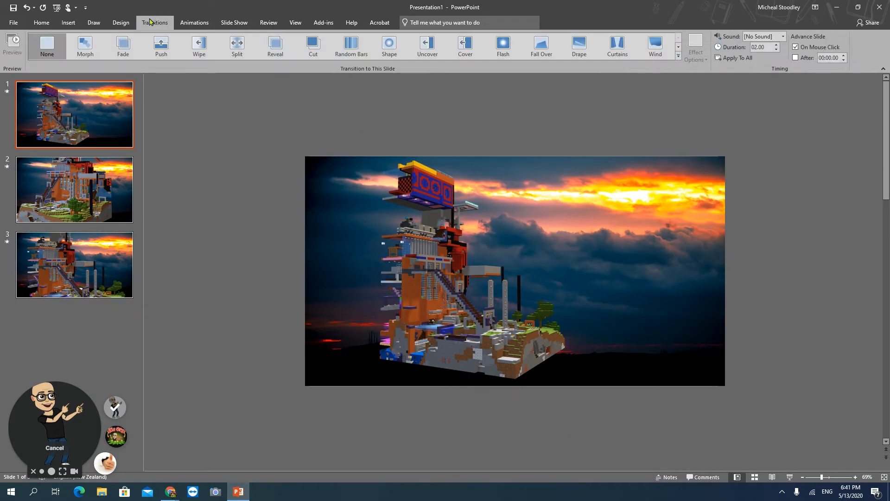
pyautogui.click(86, 45)
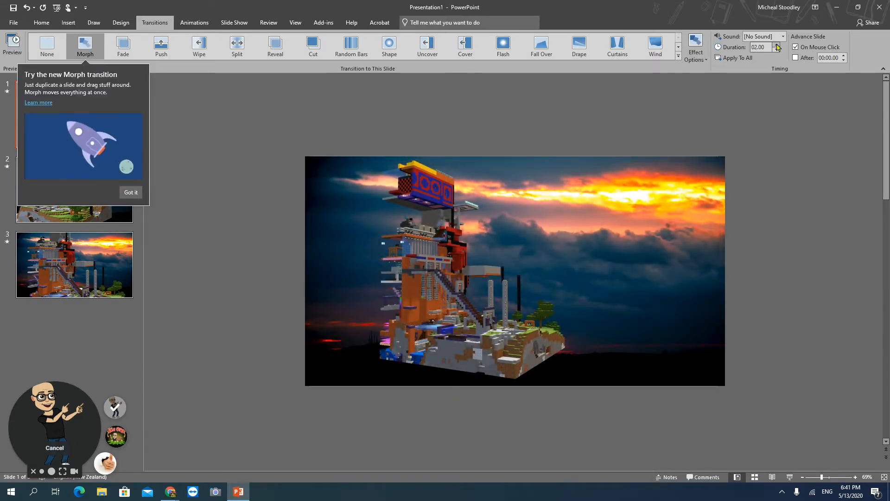
pyautogui.click(131, 192)
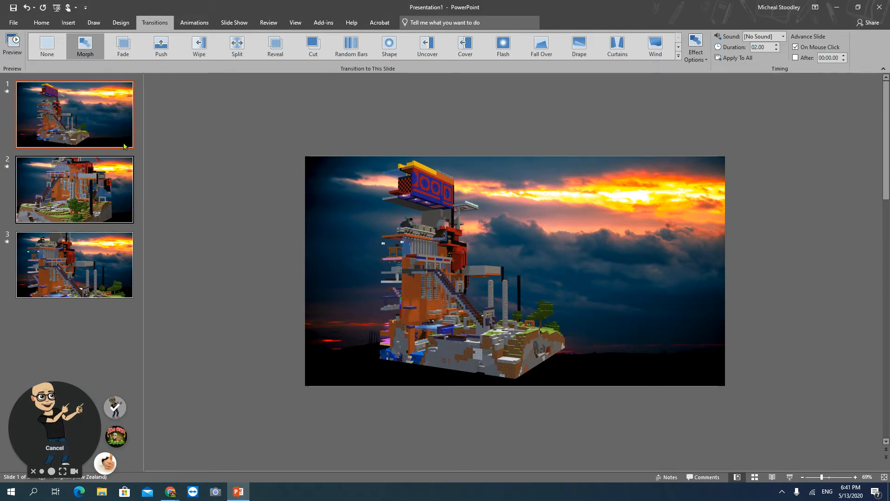
# Give slide 1 a Fade transition with automatic advance after 10 seconds instead of on click, and preview the slide show.
pyautogui.click(120, 42)
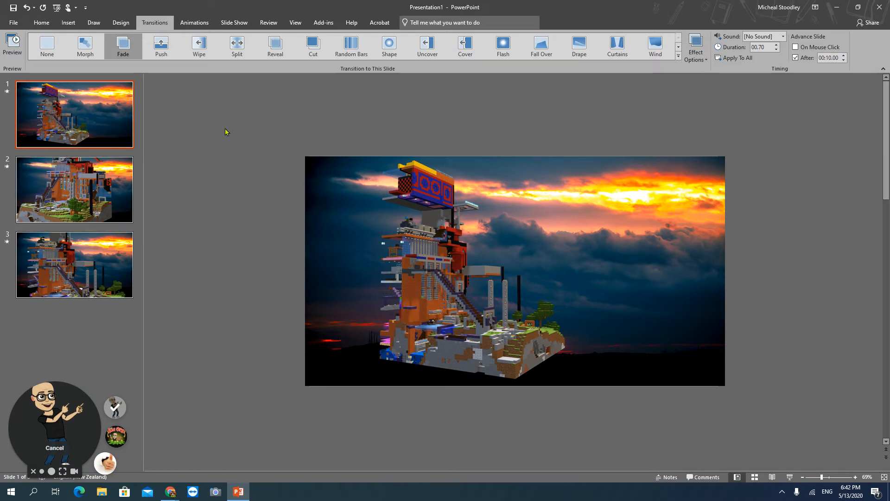
pyautogui.click(844, 60)
pyautogui.click(790, 478)
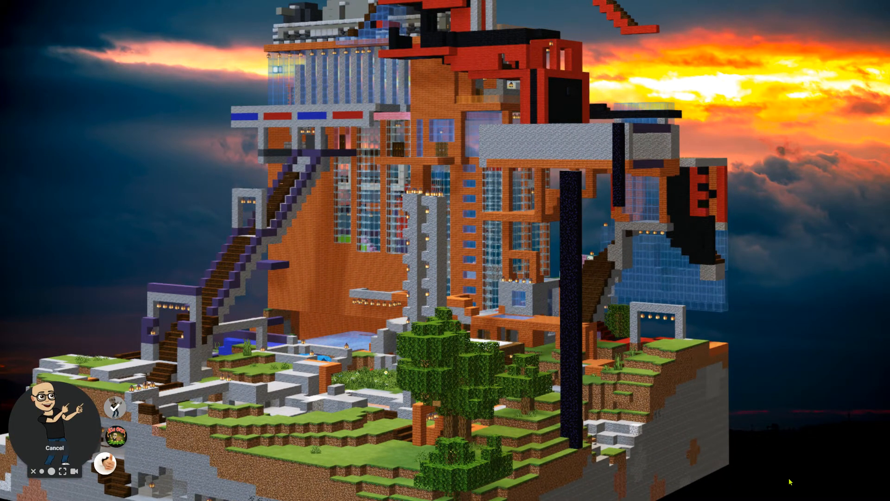
pyautogui.press('Escape')
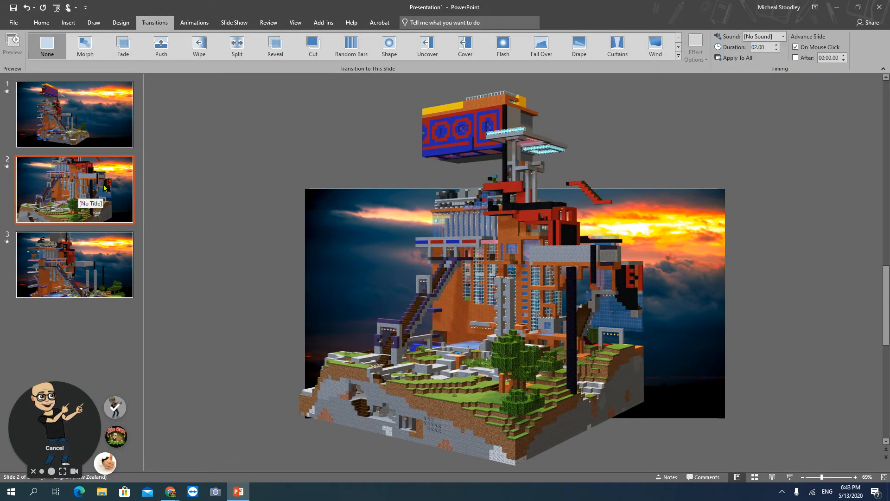
# Set slide 2 to advance automatically after a timed delay instead of on mouse click, and go to slide 3.
pyautogui.click(796, 58)
pyautogui.click(796, 47)
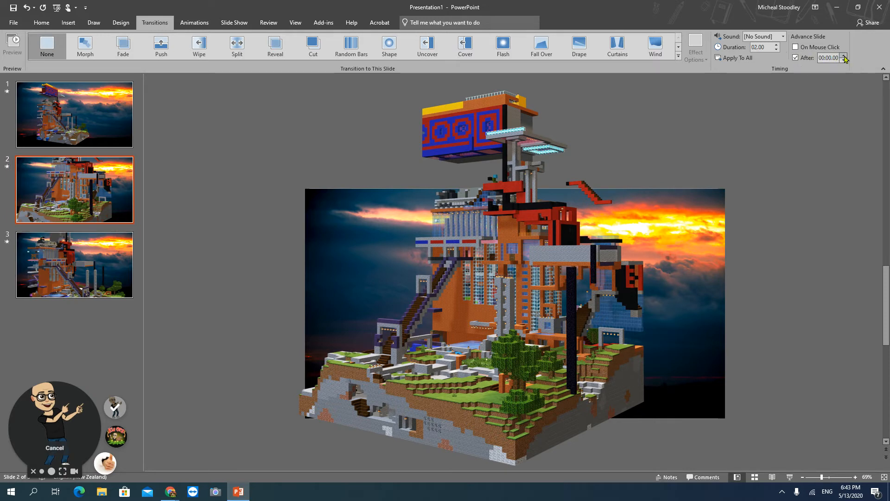
pyautogui.click(844, 56)
pyautogui.click(111, 270)
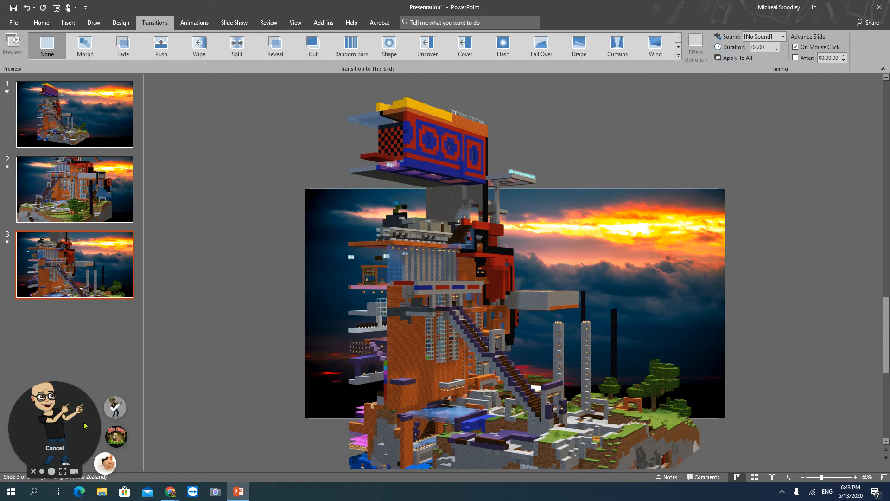
# Play the slide show from slide 3 to check the rotating model, and return to editing.
pyautogui.moveTo(70, 411); pyautogui.dragTo(263, 357)
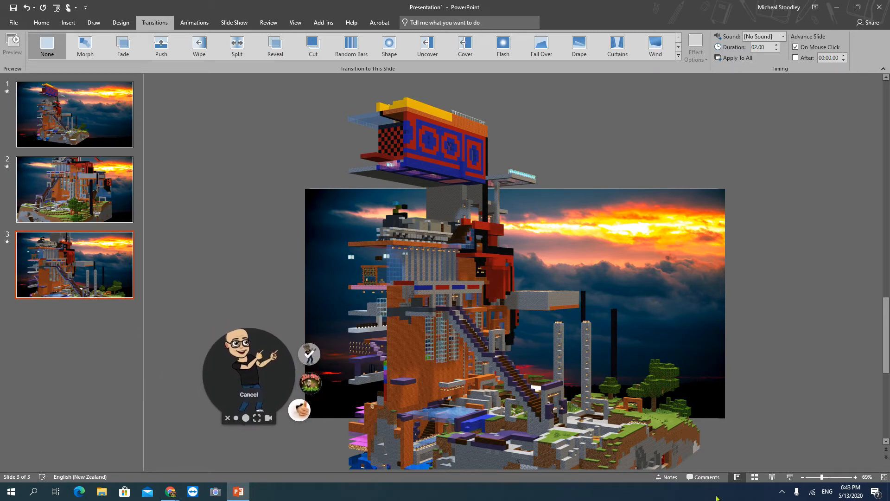
pyautogui.click(789, 477)
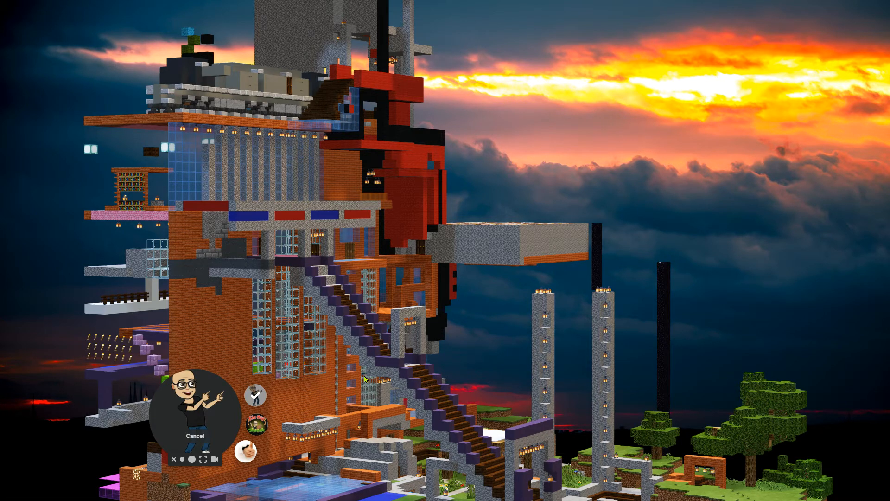
pyautogui.press('Escape')
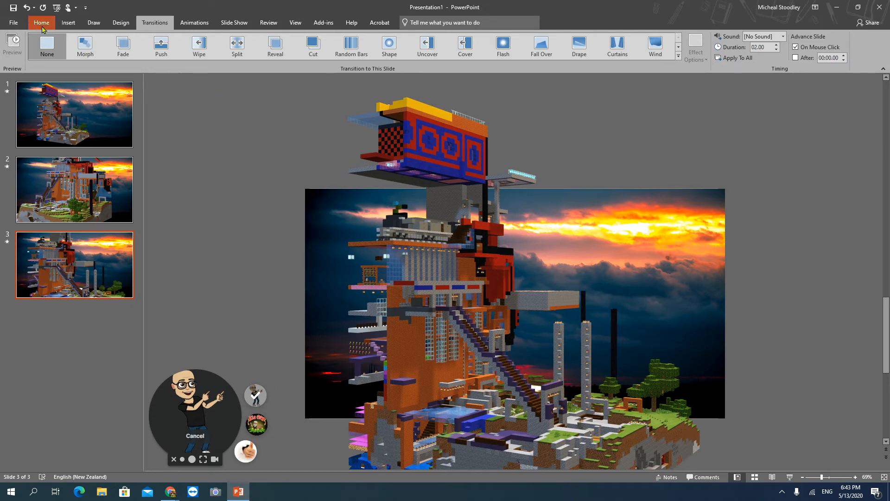
# Export the presentation as a Full HD (1080p) video using the recorded timings and narrations.
pyautogui.click(15, 23)
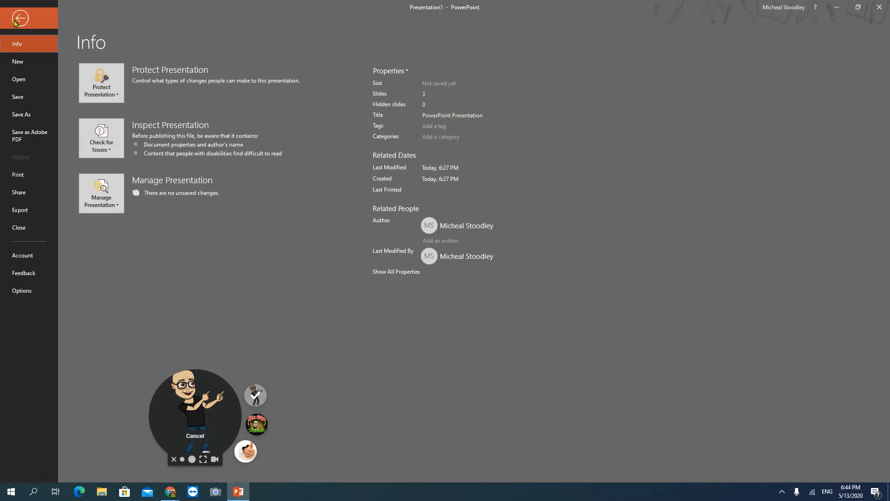
pyautogui.click(27, 207)
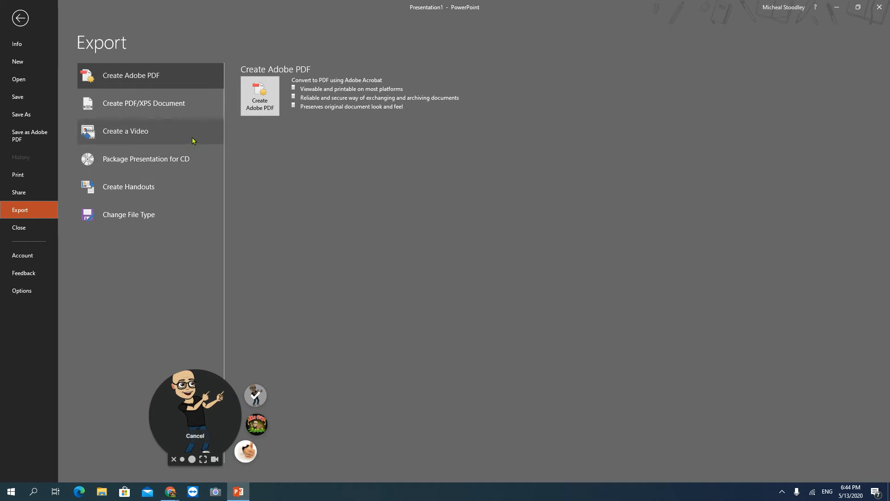
pyautogui.click(148, 129)
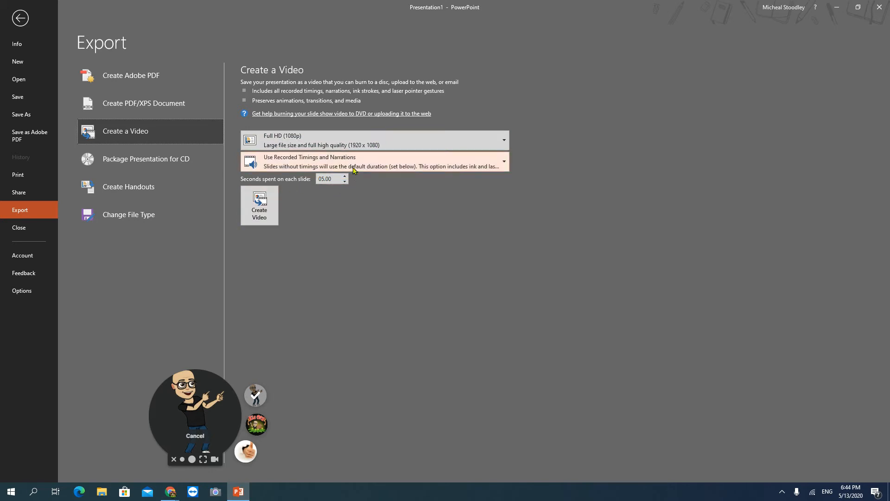
pyautogui.click(261, 209)
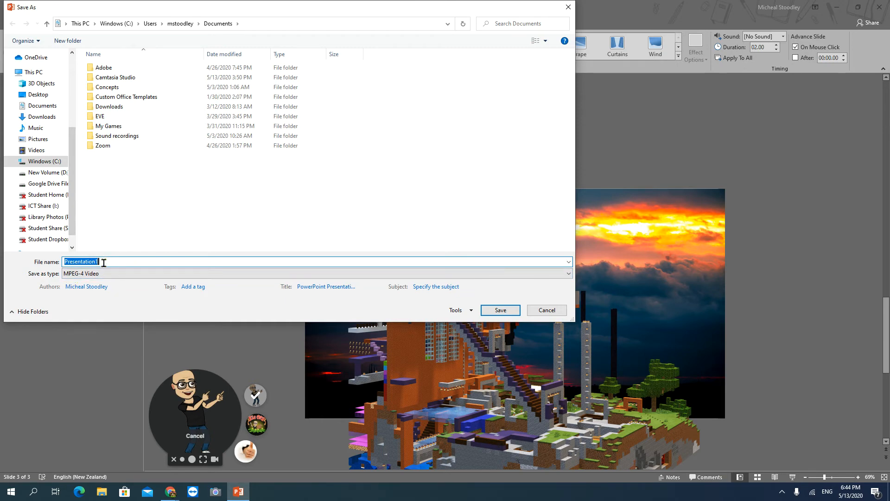
# Save the MPEG-4 video to the Desktop under the file name "cool as".
pyautogui.click(33, 95)
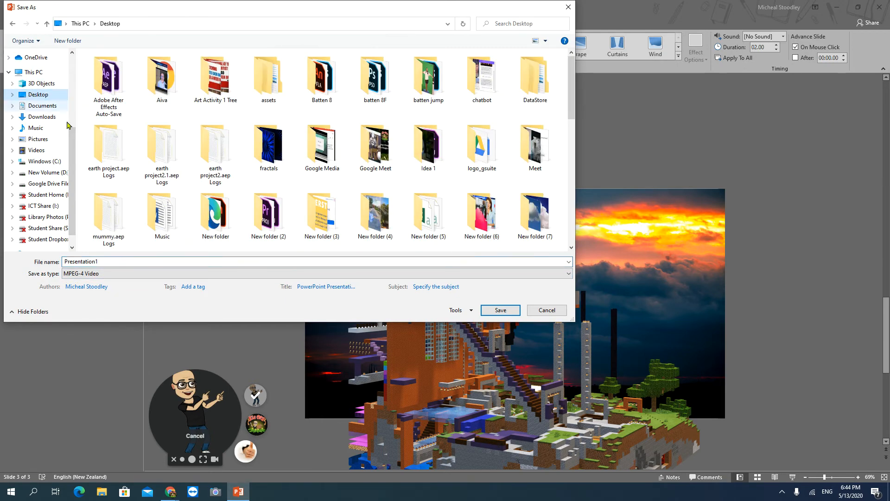
pyautogui.doubleClick(101, 260)
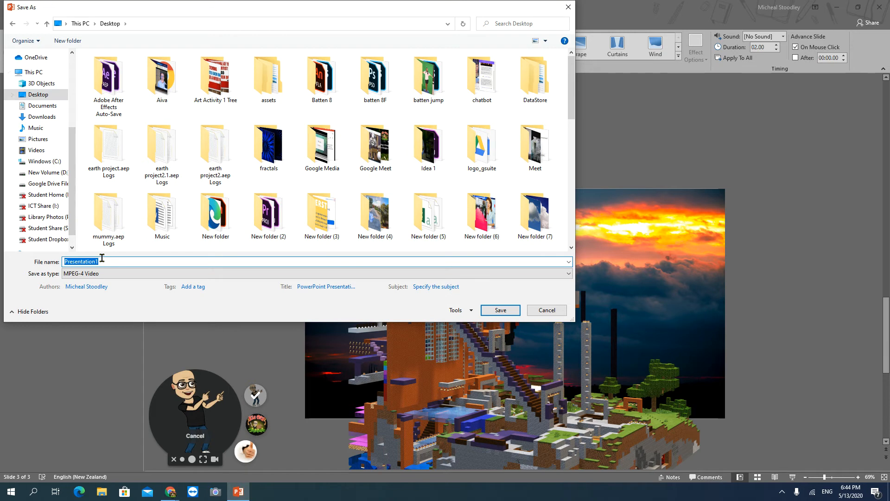
pyautogui.press('BackSpace')
pyautogui.write('cool')
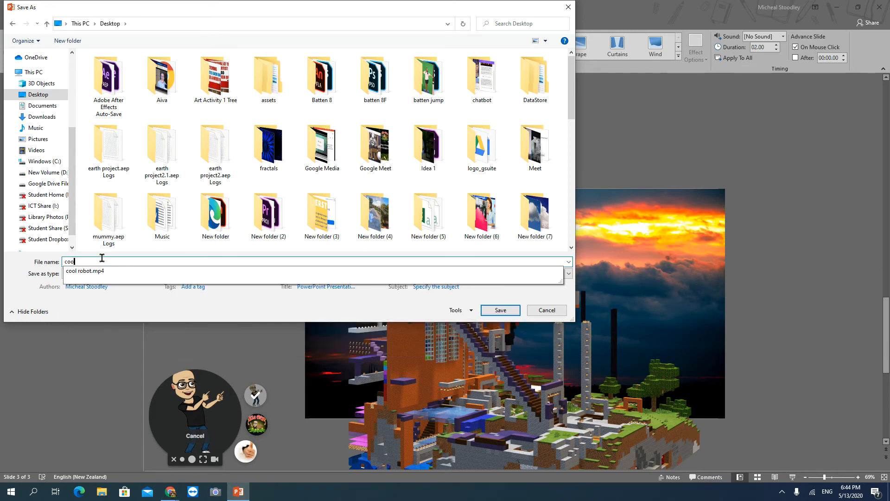
pyautogui.write(' as')
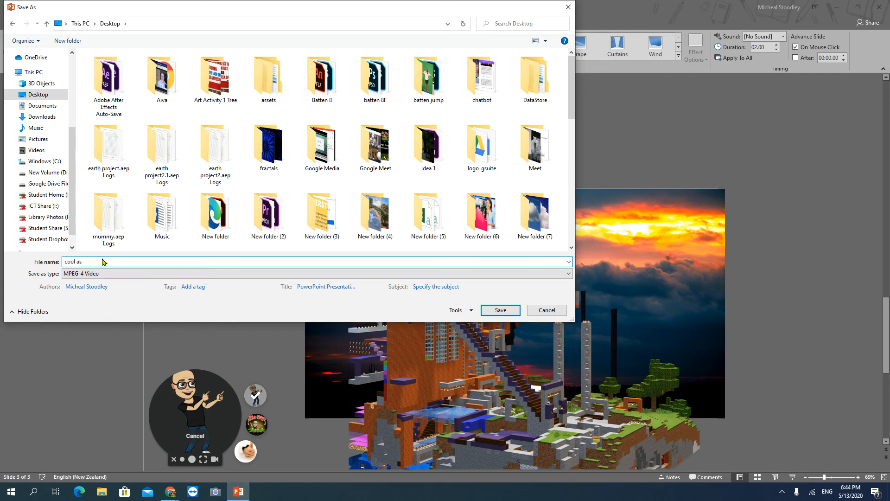
pyautogui.click(501, 310)
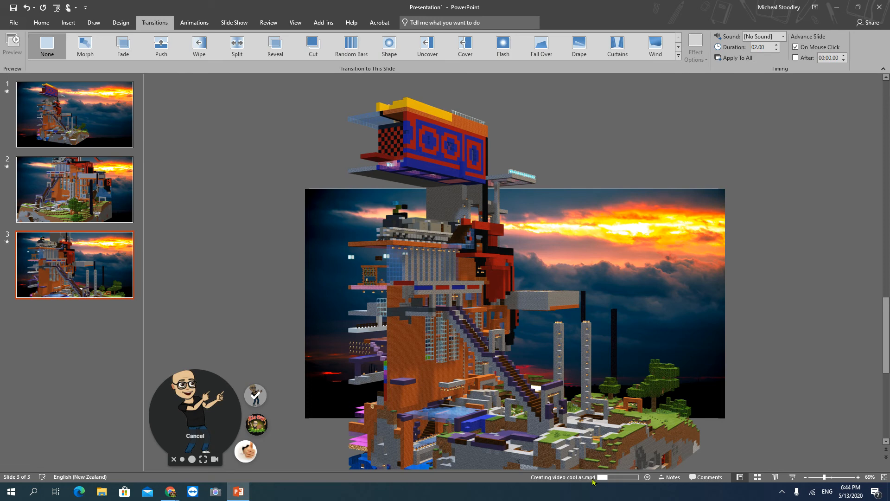
pyautogui.moveTo(210, 392); pyautogui.dragTo(258, 321)
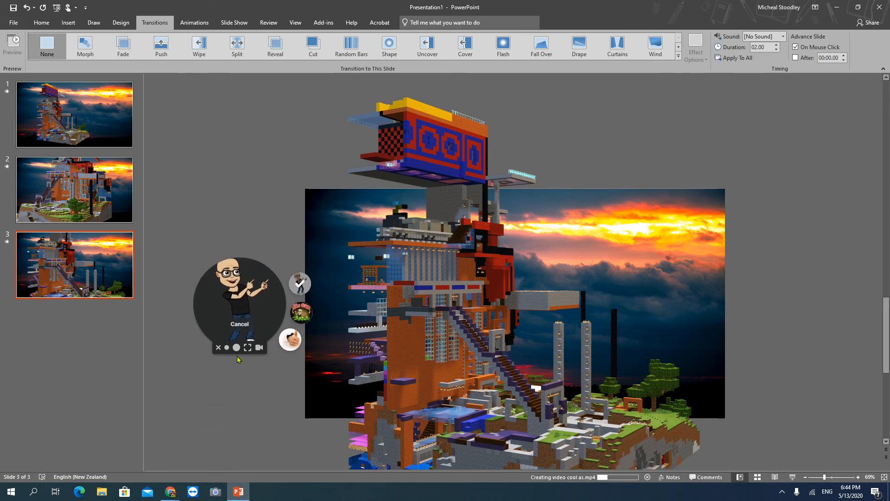
pyautogui.click(236, 348)
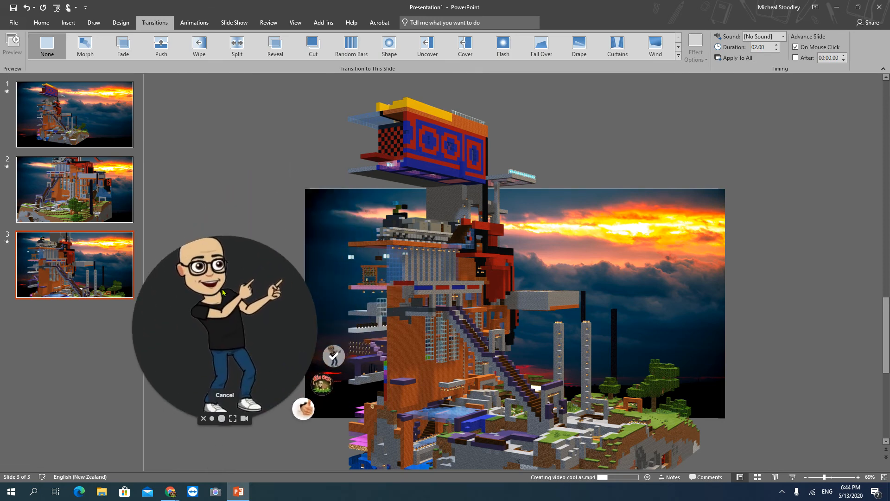